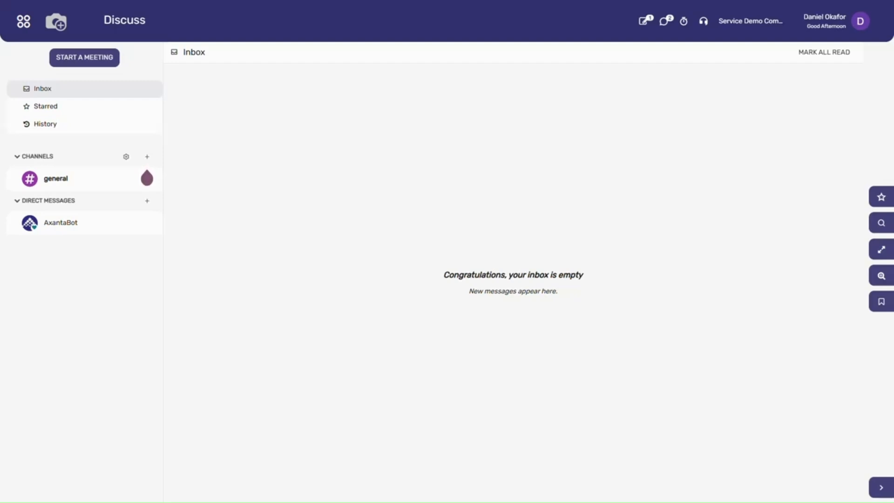
- Open the chart of accounts in the Accounting module and look through the listed accounts and their types
click(19, 27)
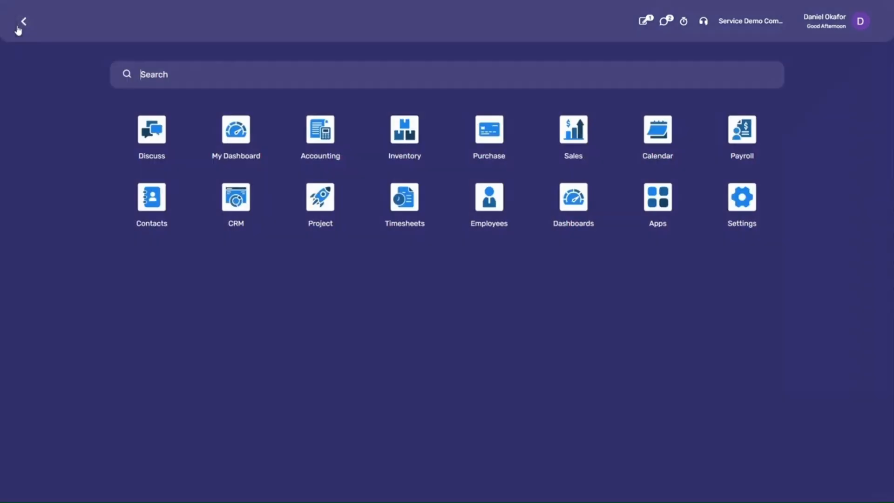
click(325, 133)
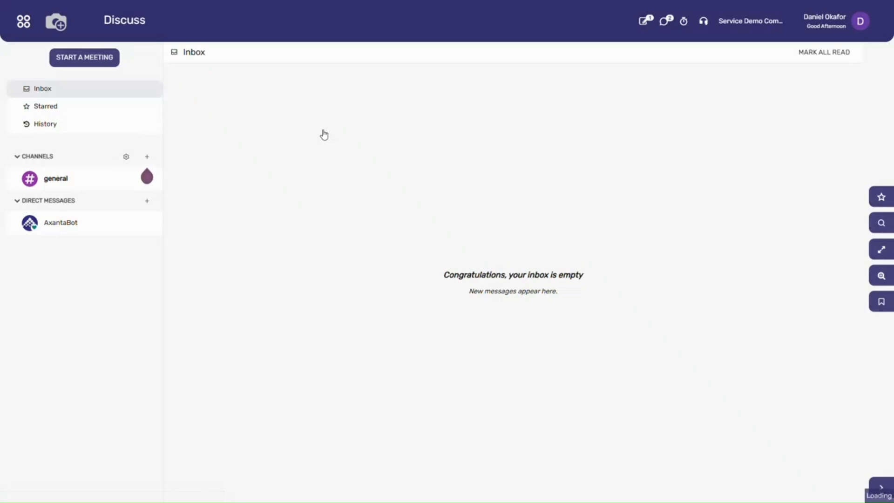
click(469, 22)
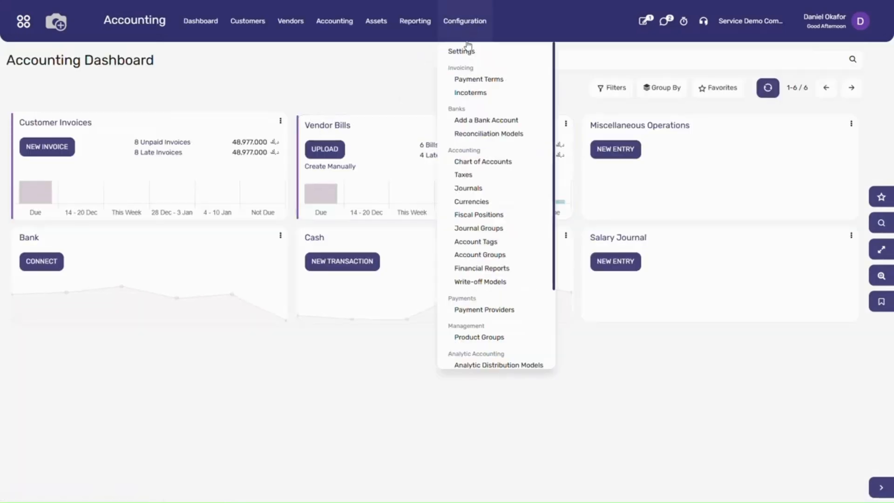
click(480, 164)
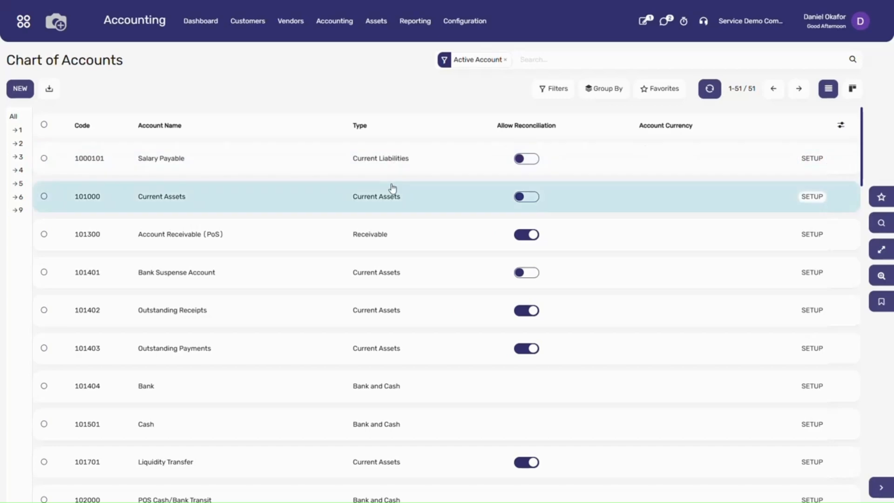
scroll(391, 200, down, 10)
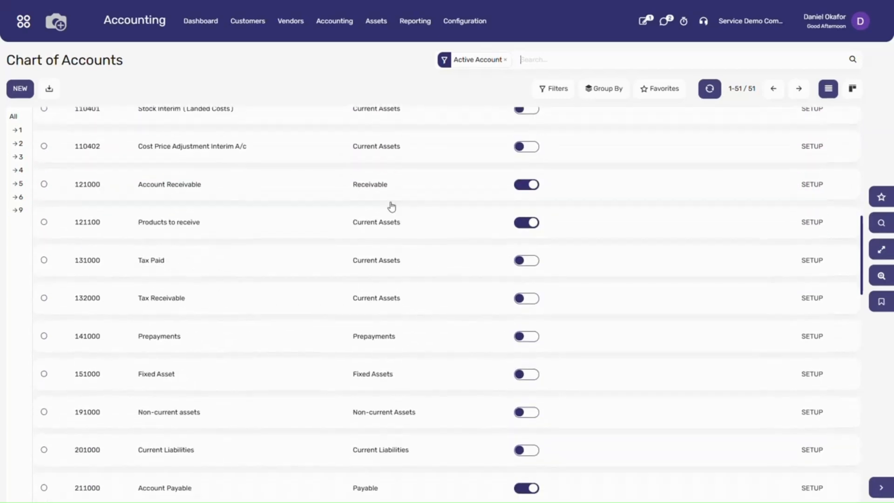
scroll(391, 206, down, 8)
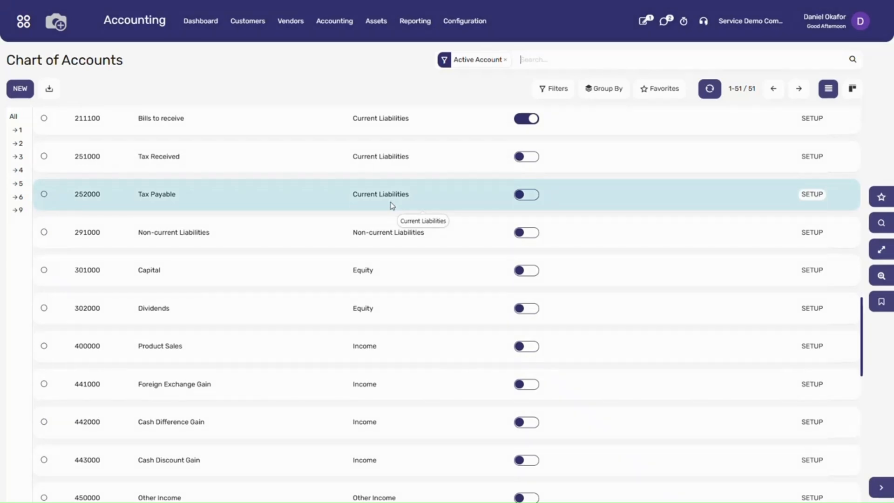
scroll(391, 206, up, 10)
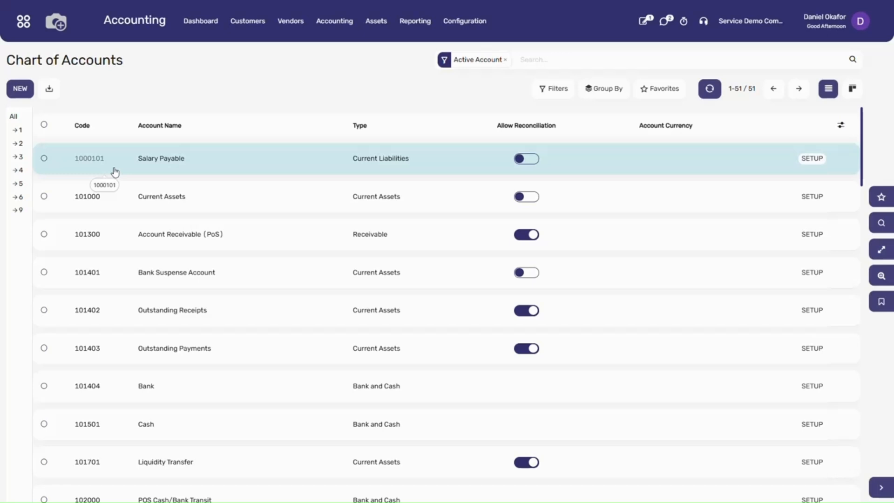
- Remove the Active Account filter from the chart of accounts and group the list by Account Type
key(BackSpace)
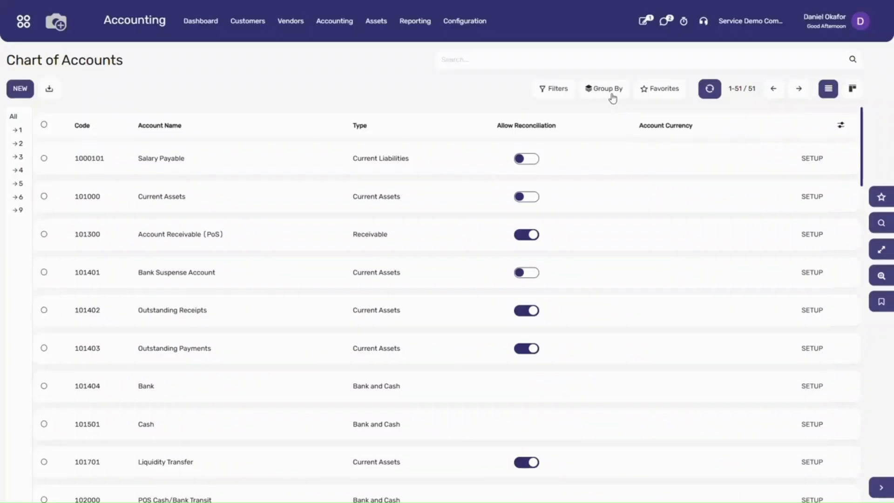
click(611, 95)
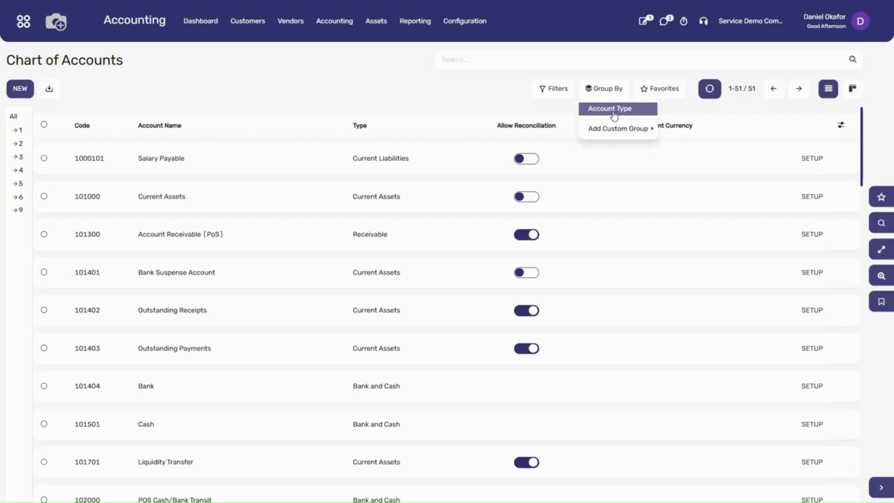
click(613, 112)
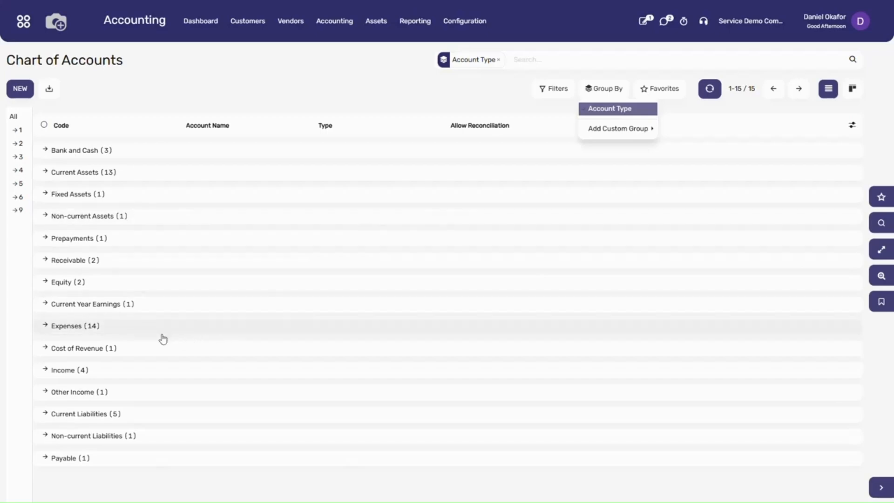
- Duplicate the 962020 Travel Expense account from the Expenses group
click(106, 334)
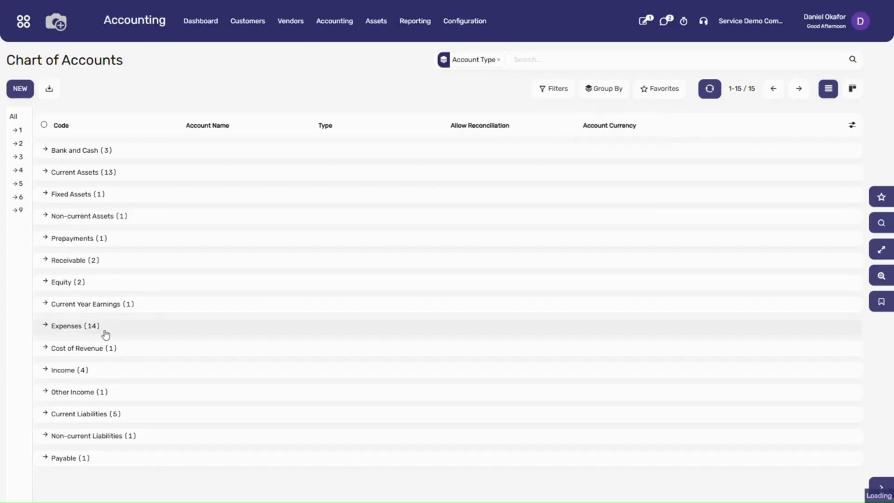
scroll(106, 334, down, 9)
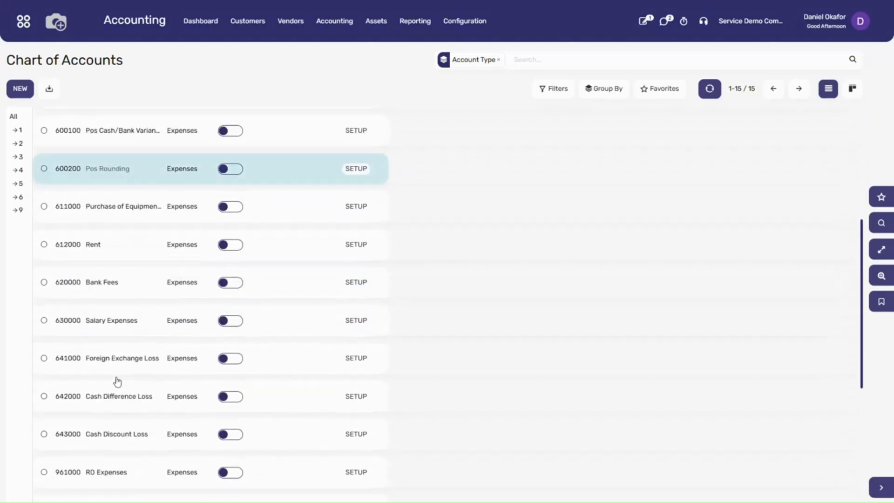
scroll(125, 363, down, 3)
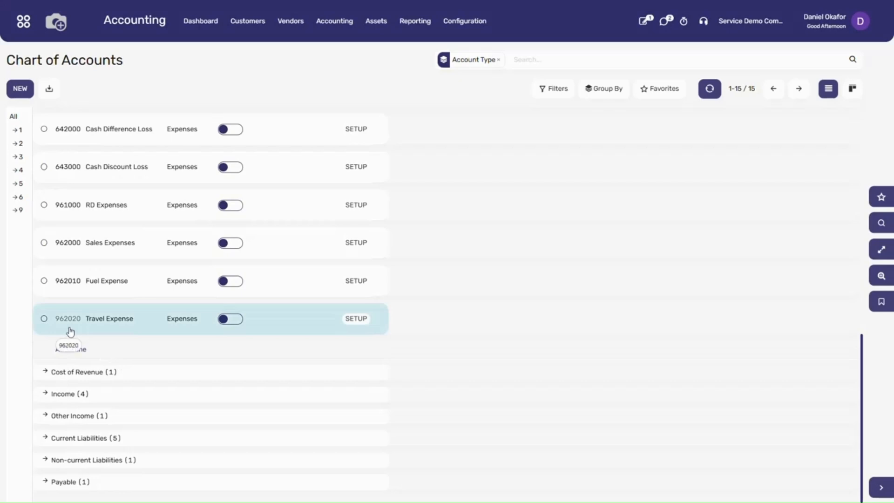
click(354, 320)
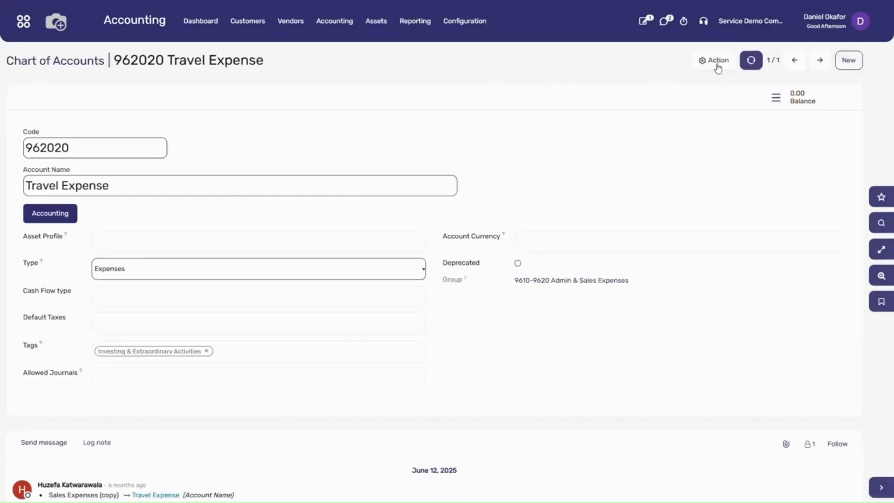
click(717, 68)
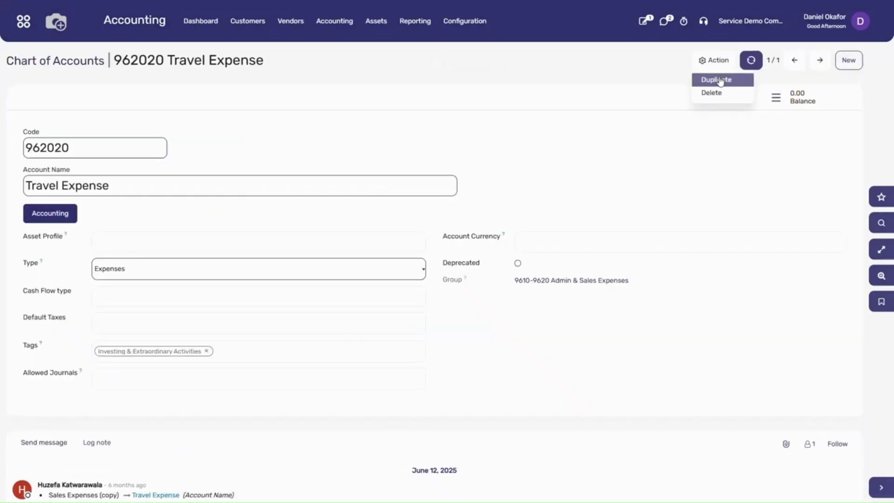
click(720, 80)
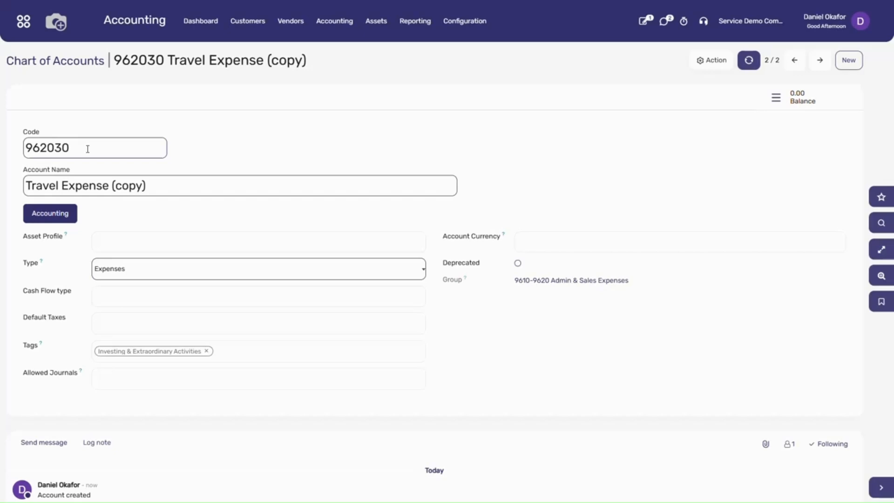
- Rename the duplicated account to Marketing Expenses and save it
drag(149, 186, 19, 190)
text(Ma)
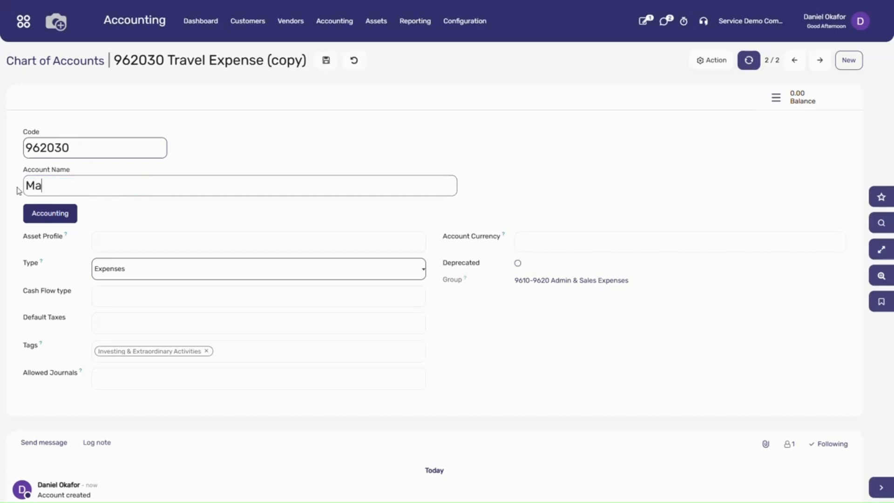
text(rketing Expenses)
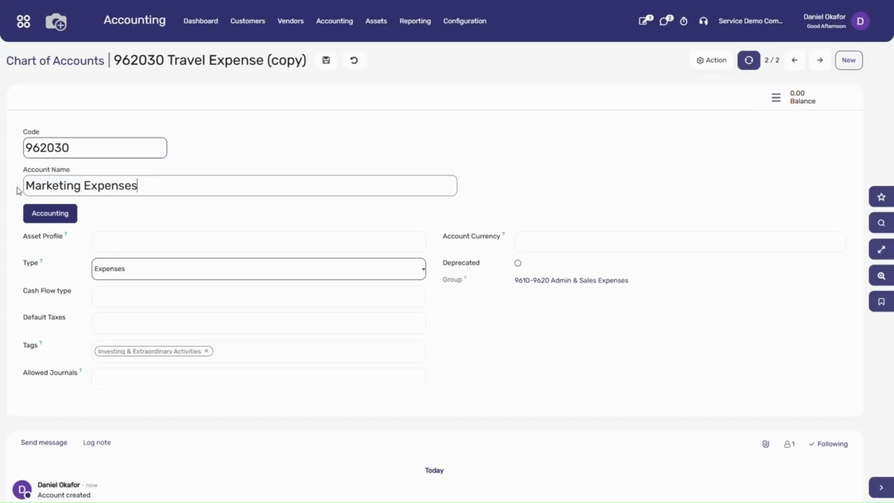
click(326, 61)
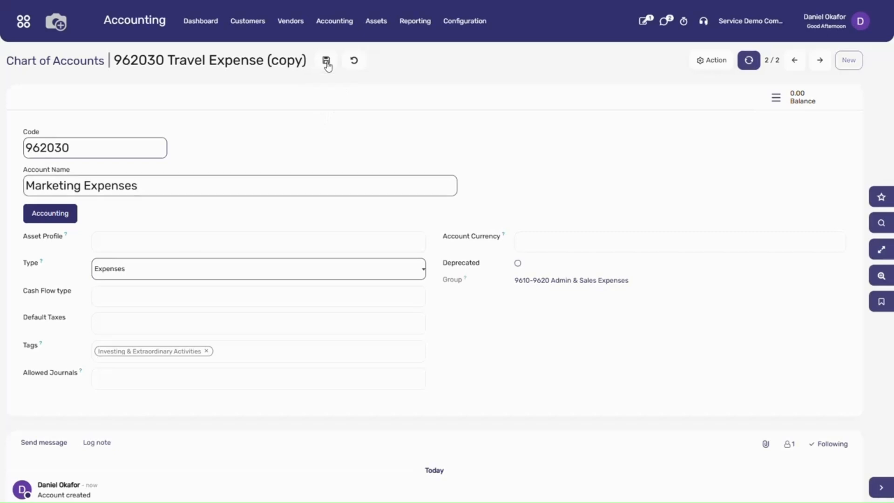
- Return to the chart of accounts, clear the account type grouping and open the 400000 Product Sales account's setup
click(90, 66)
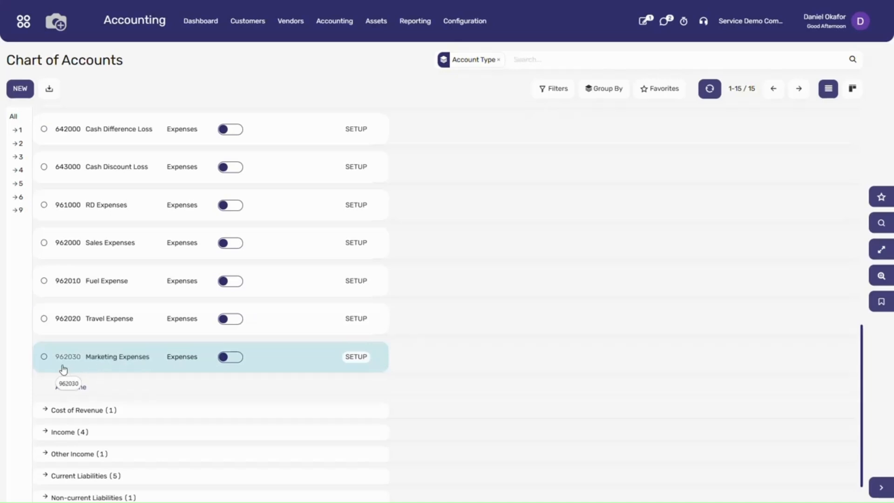
key(BackSpace)
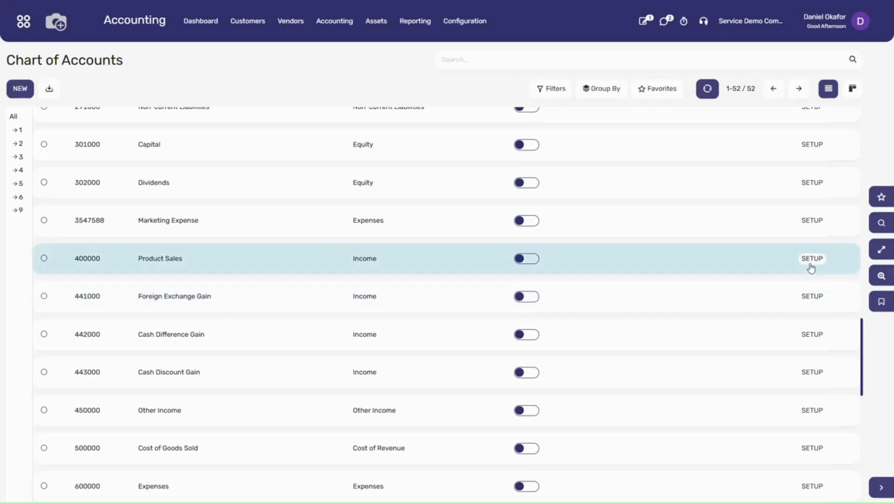
click(811, 266)
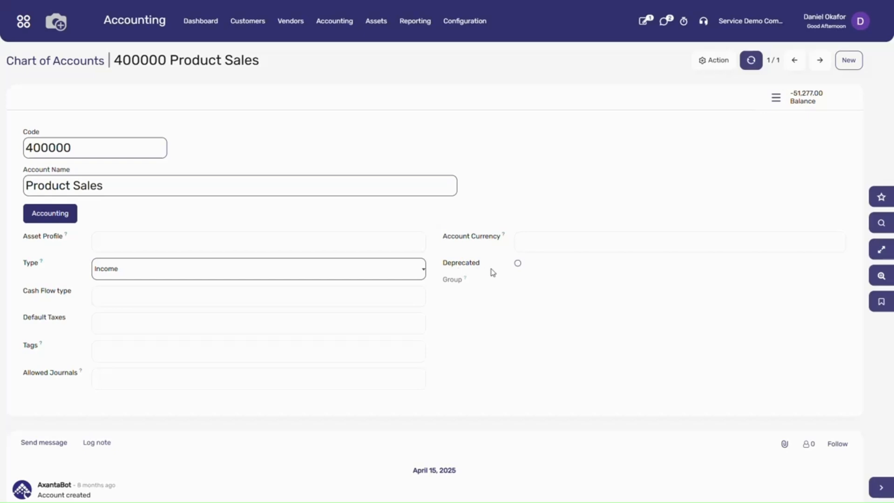
- Try the Deprecated option on the Product Sales account, switch it back off and view the available tags
click(519, 265)
click(517, 263)
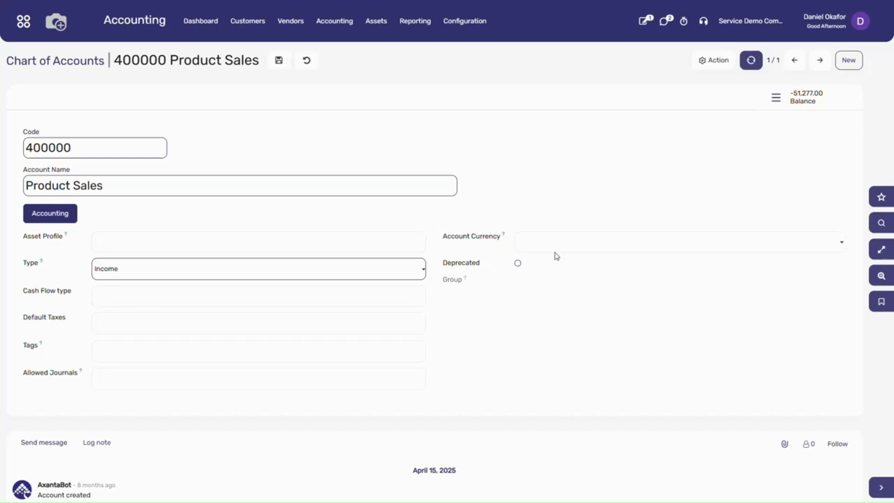
click(167, 353)
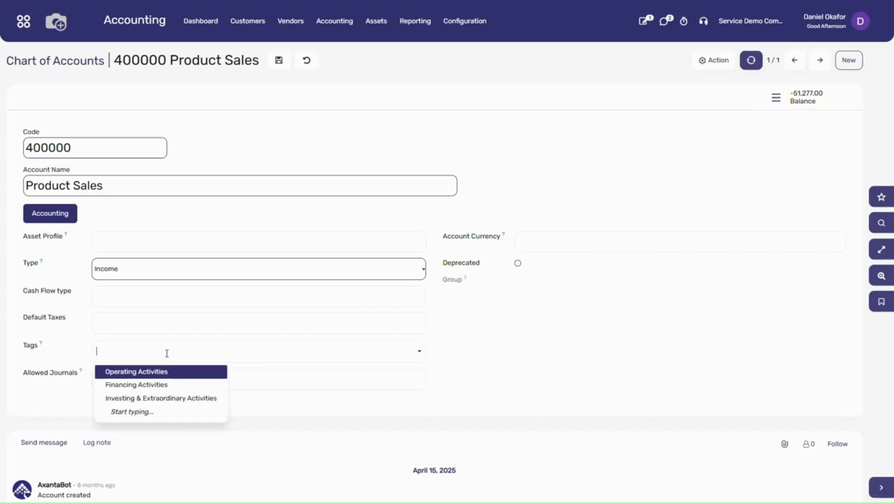
click(166, 354)
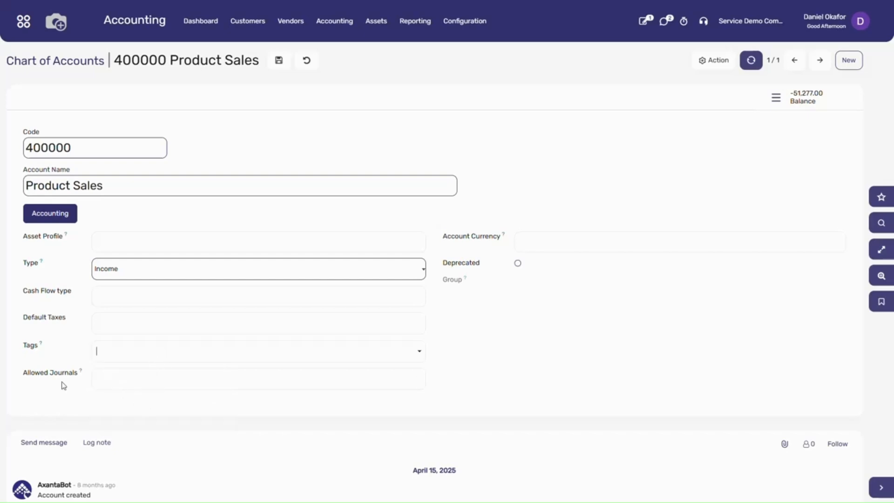
- Try Customer Invoices as an allowed journal for Product Sales, remove it and check the cash flow type field
click(115, 382)
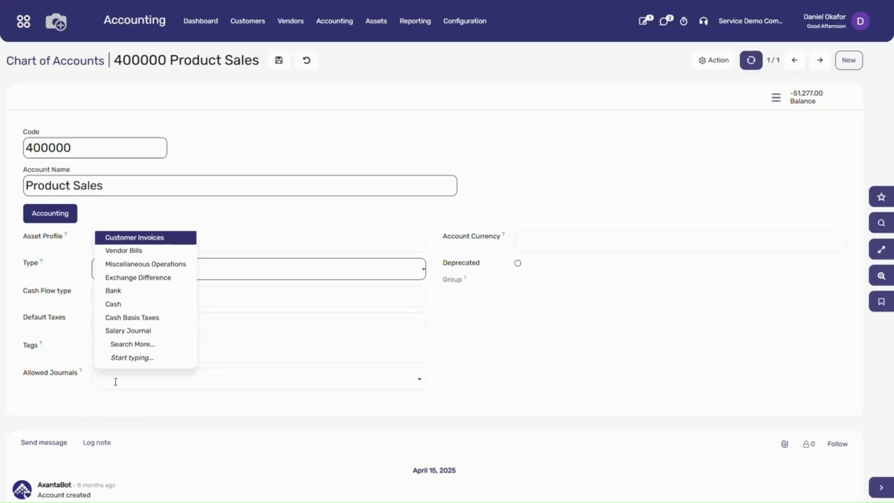
click(152, 238)
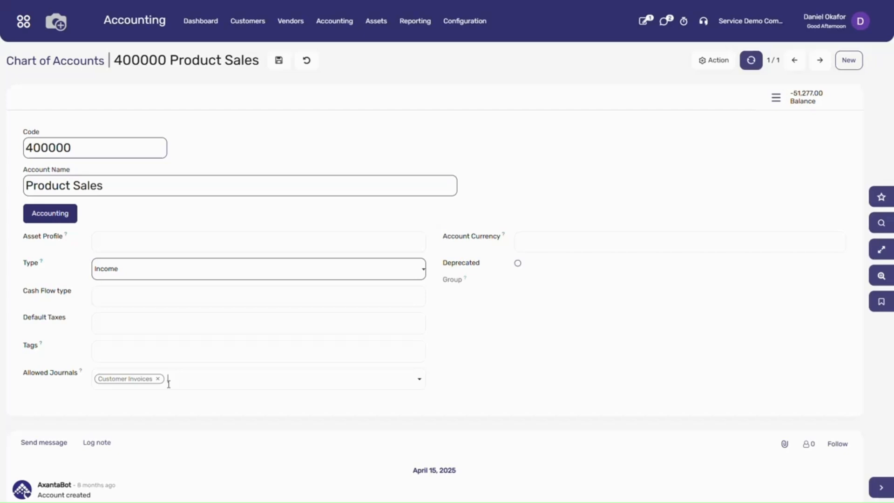
key(BackSpace)
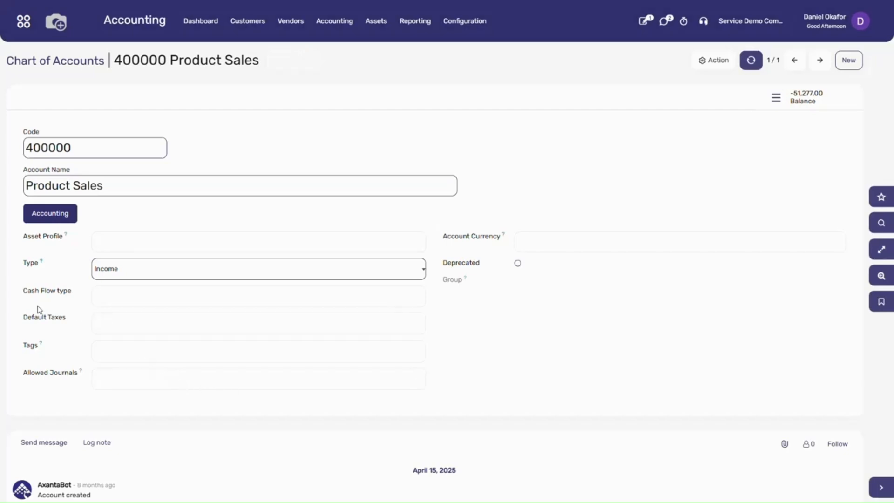
click(110, 297)
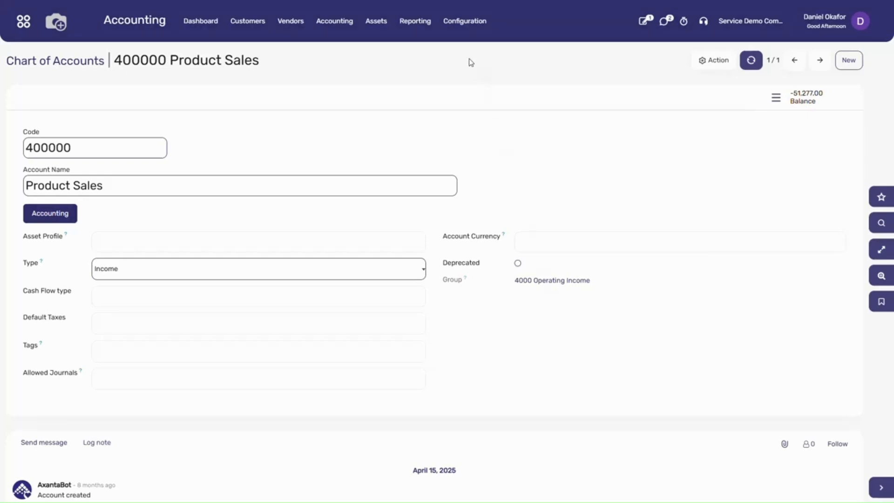
- Open the account groups list and examine the code prefix range and accounts of the 1. ASSETS group
click(463, 37)
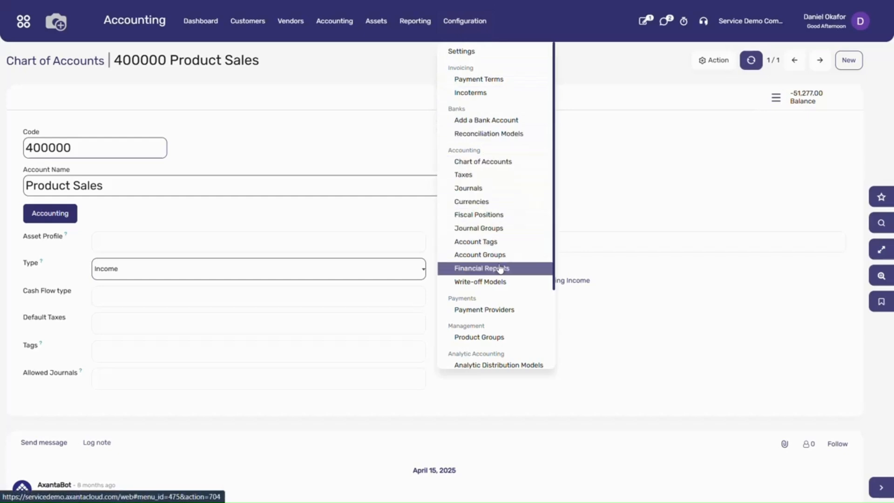
click(486, 259)
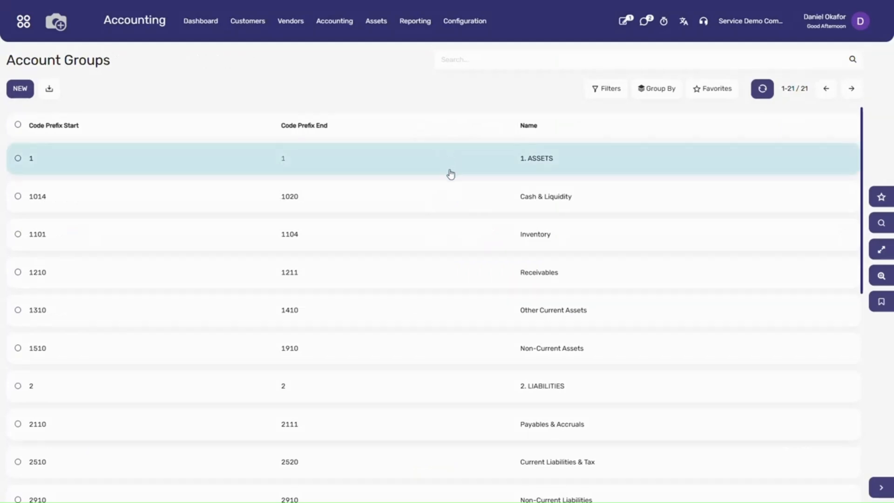
scroll(456, 256, down, 8)
scroll(454, 259, up, 8)
click(592, 172)
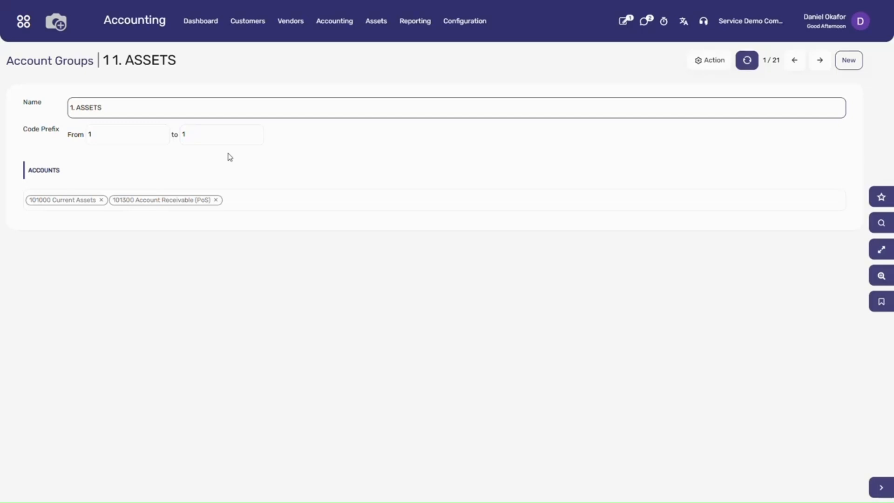
click(75, 69)
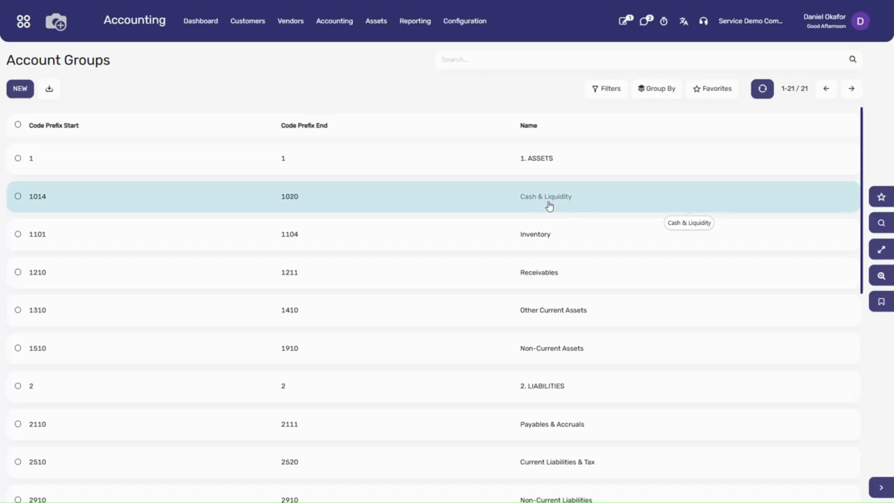
- Examine the Cash & Liquidity group's code prefixes and accounts, and look through the rest of the account groups
click(580, 201)
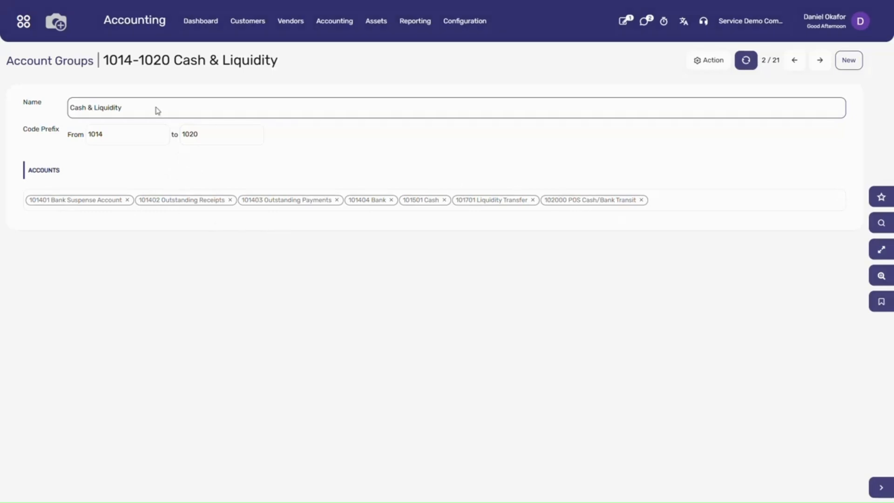
click(70, 62)
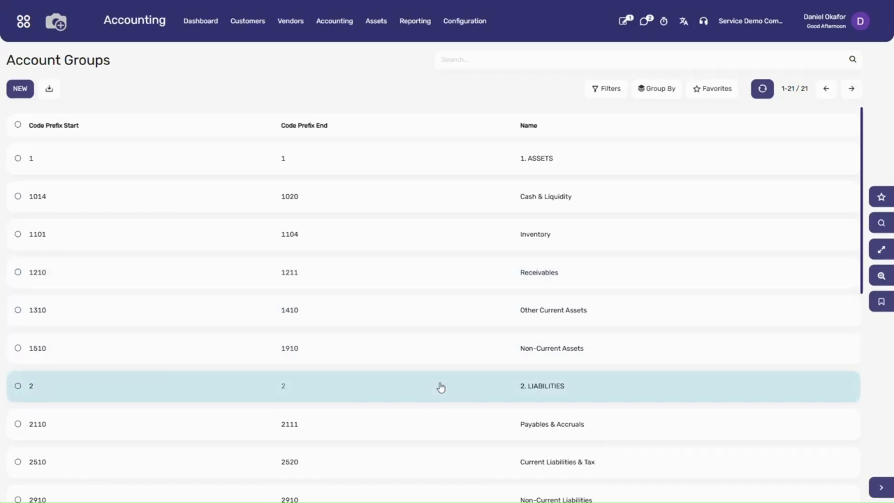
scroll(441, 386, down, 10)
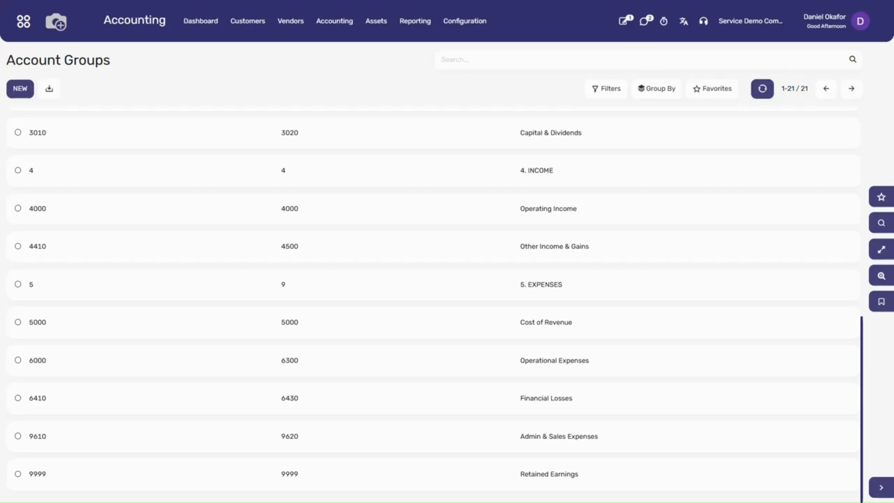
- Generate an on-screen Trial Balance report for This financial Year with the account hierarchy shown
click(417, 23)
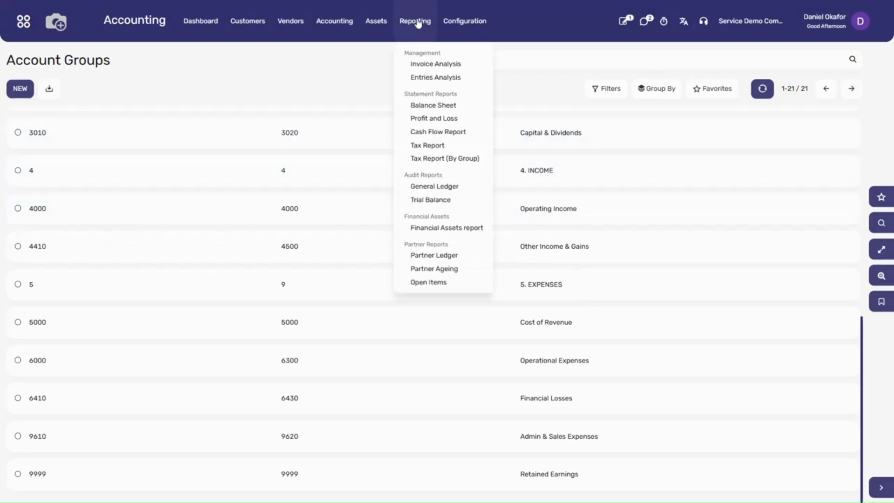
click(456, 210)
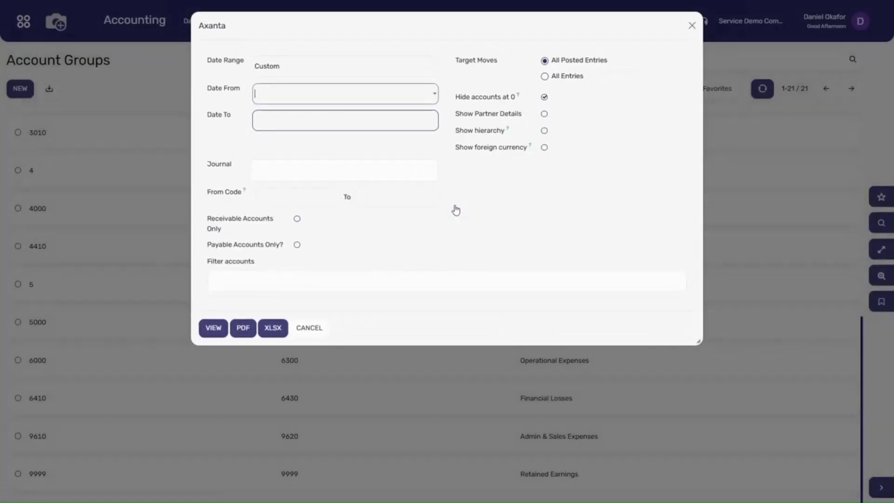
click(287, 66)
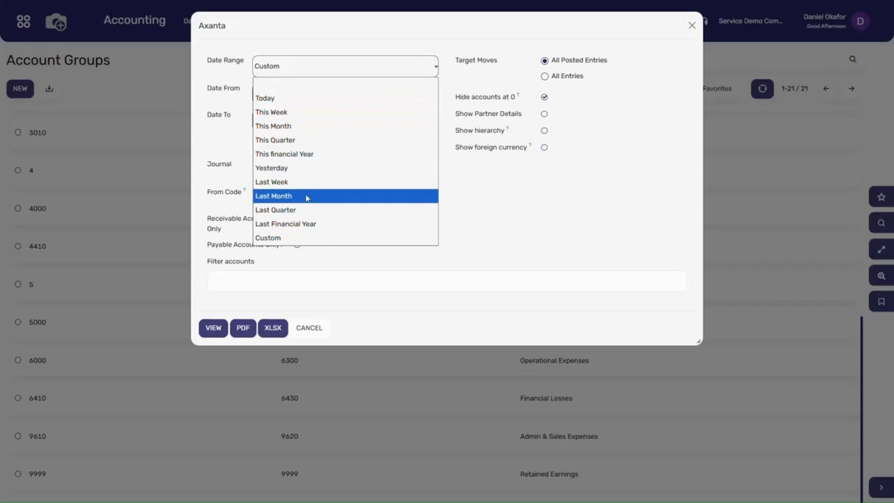
click(312, 155)
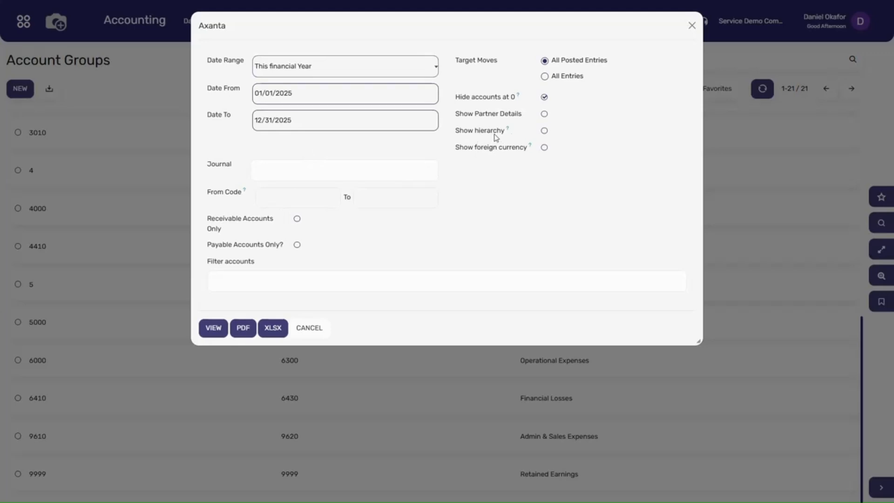
click(543, 131)
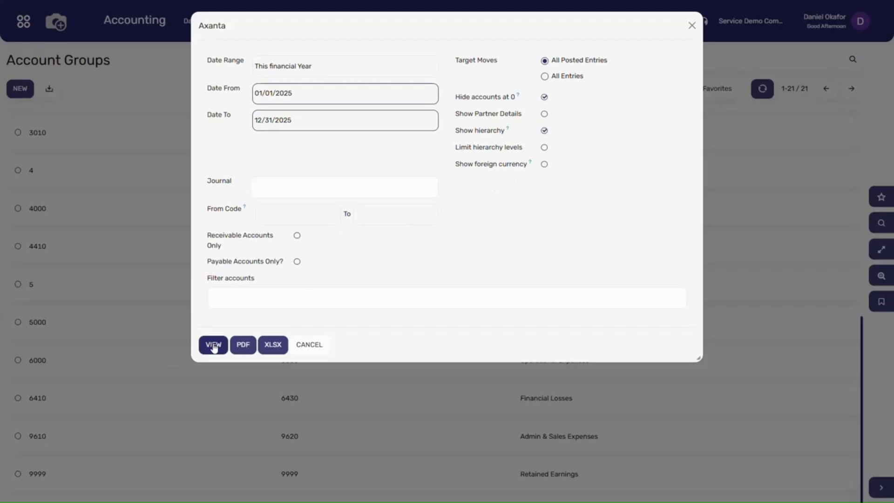
click(213, 346)
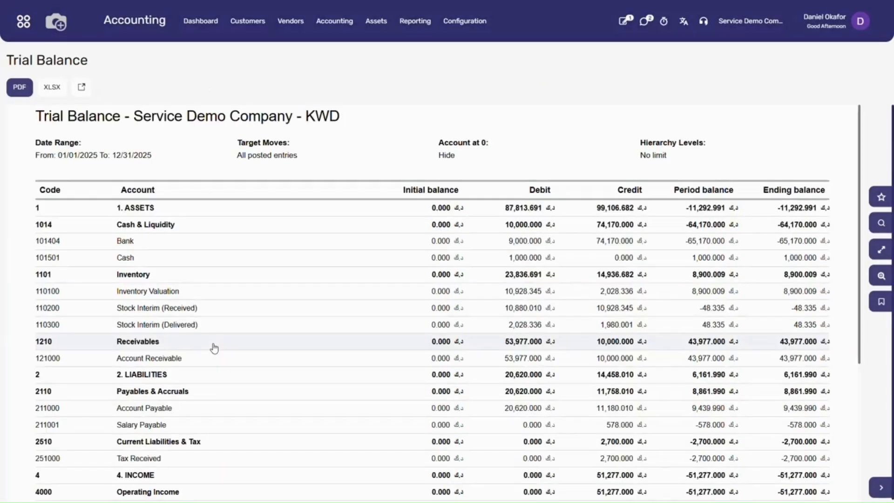